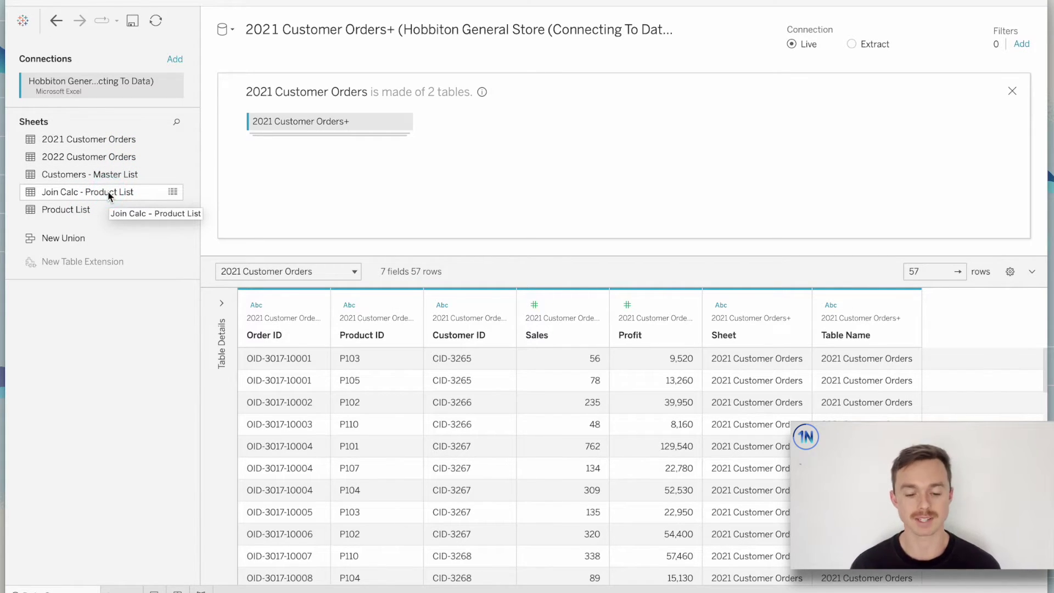
Step: Open the 2021 Customer Orders+ union details to show its 2 tables, 7 fields and 57 rows
{"action": "left_click", "coordinate": [114, 439]}
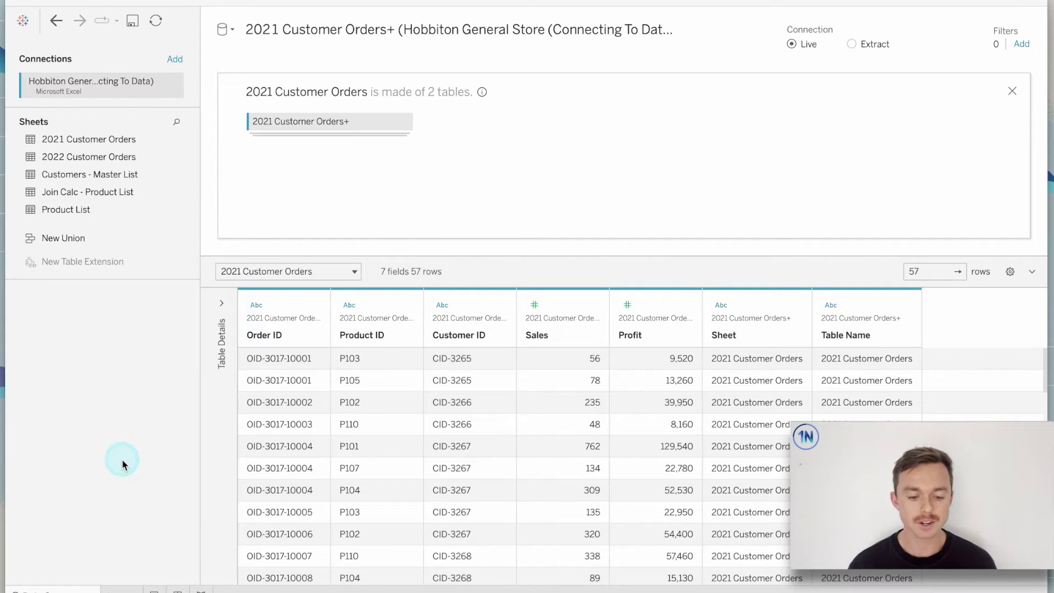
{"action": "left_click", "coordinate": [119, 568]}
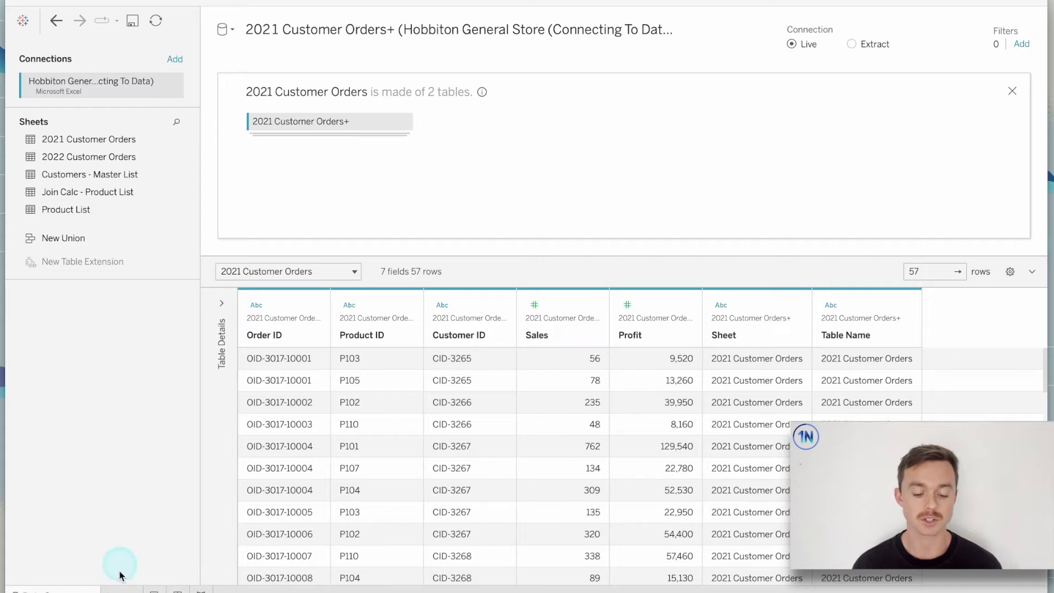
{"action": "left_click", "coordinate": [121, 589]}
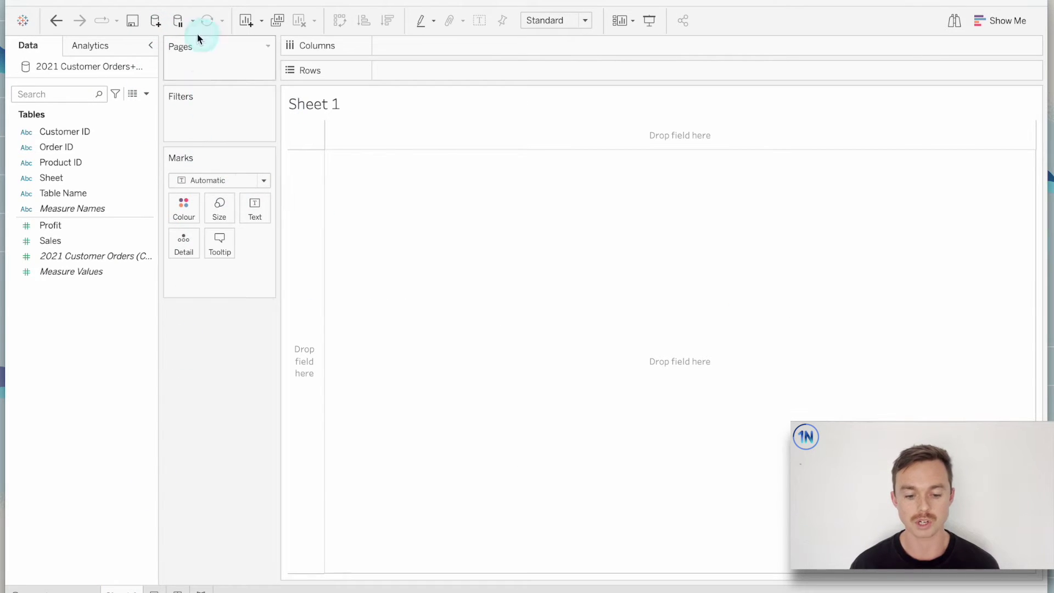
{"action": "left_click", "coordinate": [155, 22]}
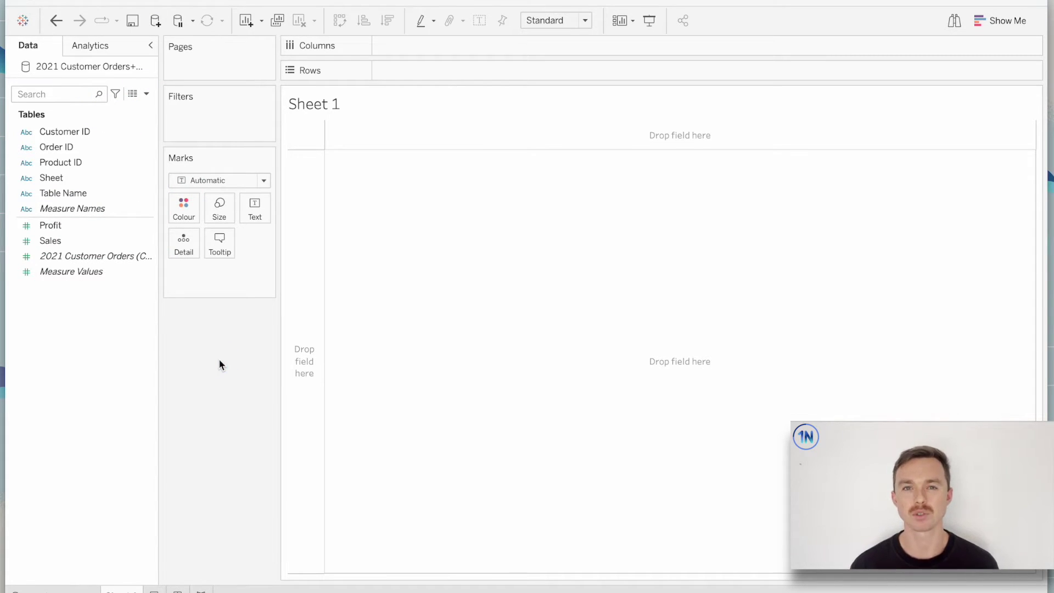
{"action": "left_click", "coordinate": [71, 586]}
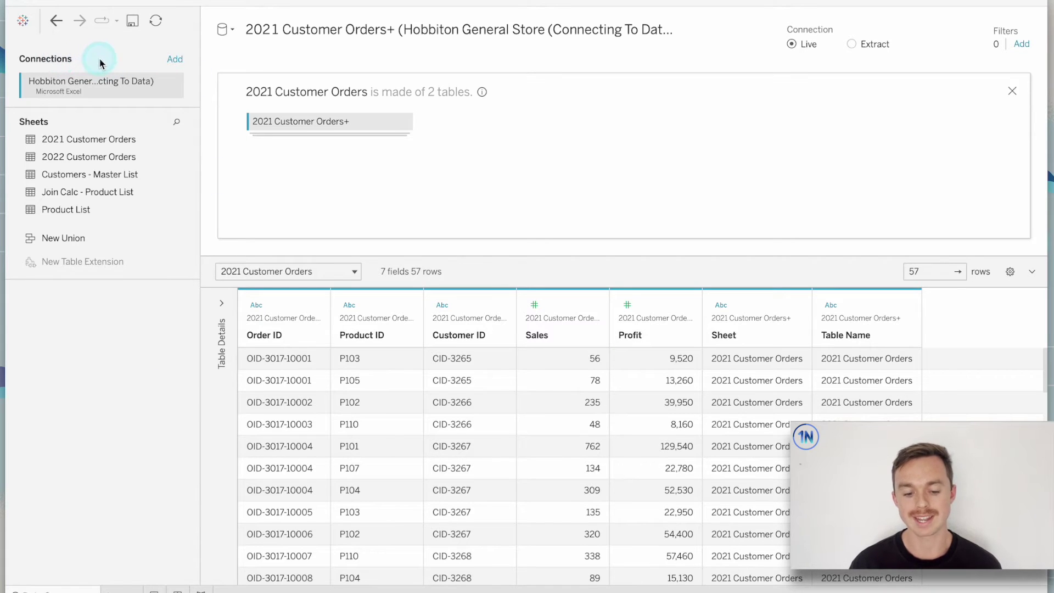
Step: Add a Microsoft Excel connection to the Hobbiton Return Status.xlsx workbook
{"action": "left_click", "coordinate": [175, 62]}
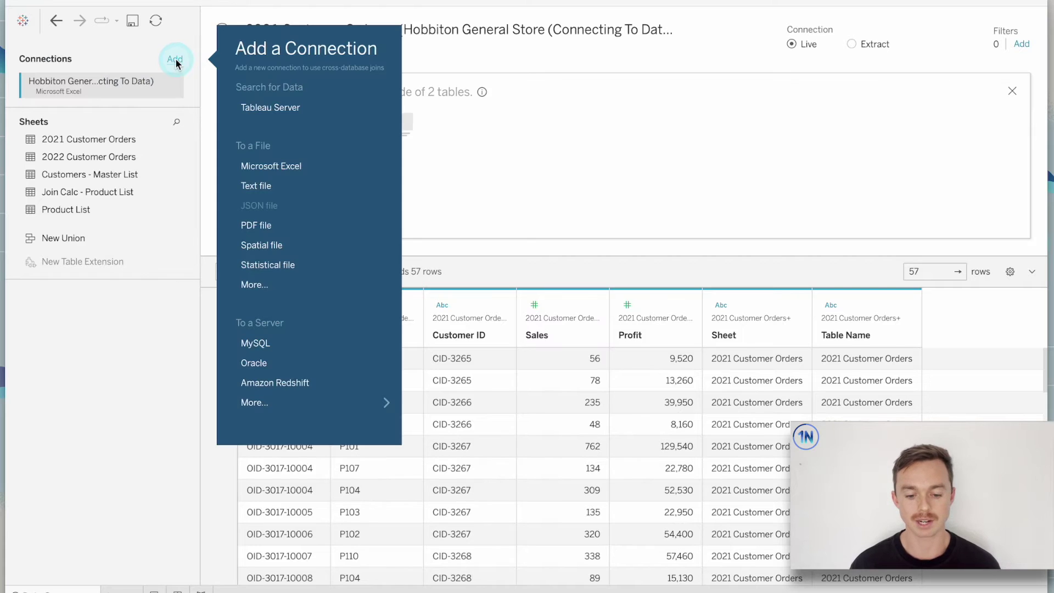
{"action": "left_click", "coordinate": [315, 166]}
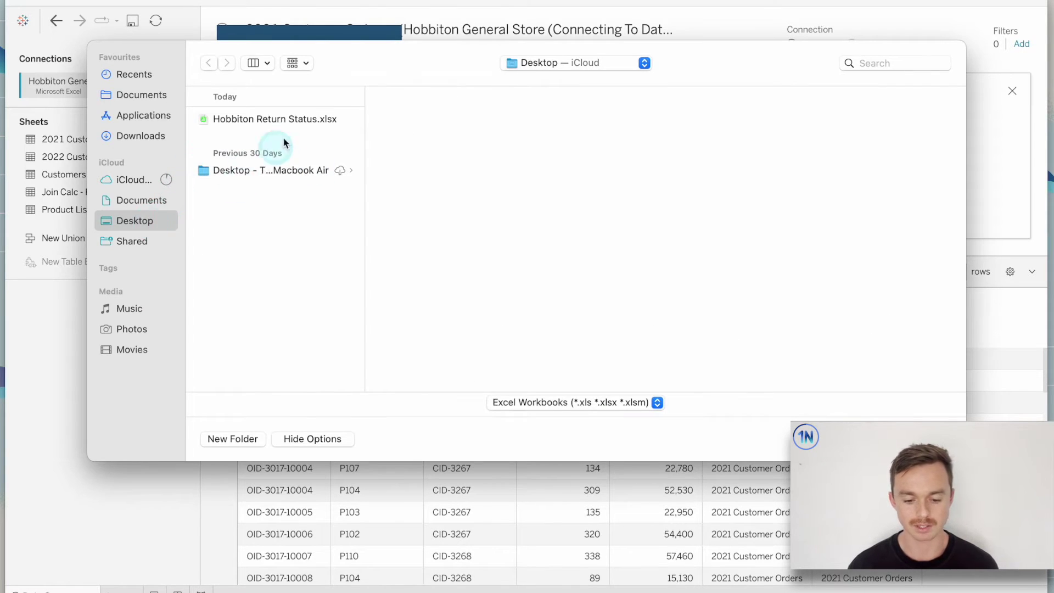
{"action": "left_click", "coordinate": [292, 121]}
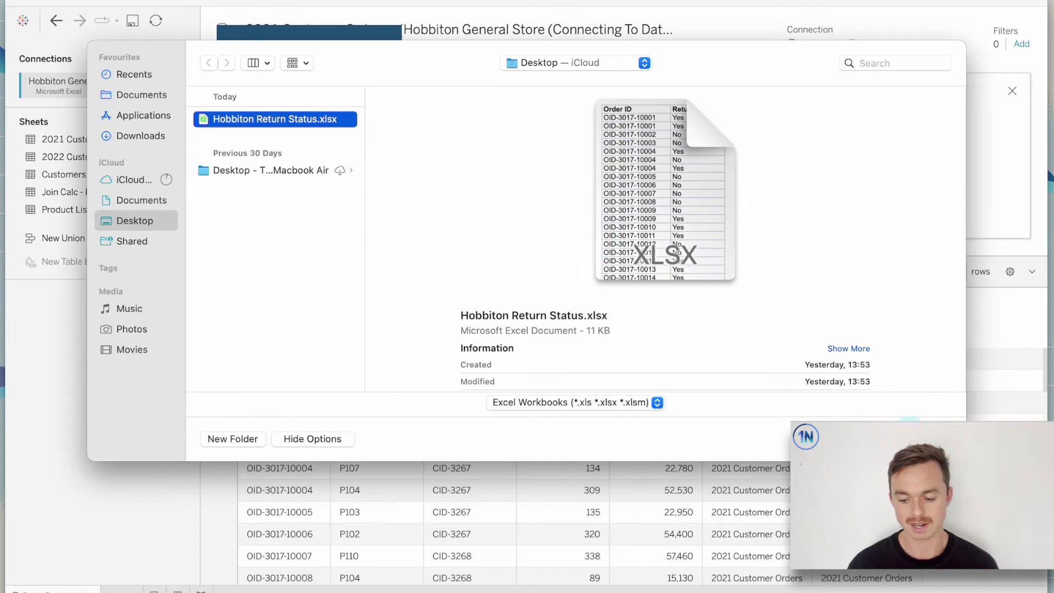
{"action": "key", "text": "Return"}
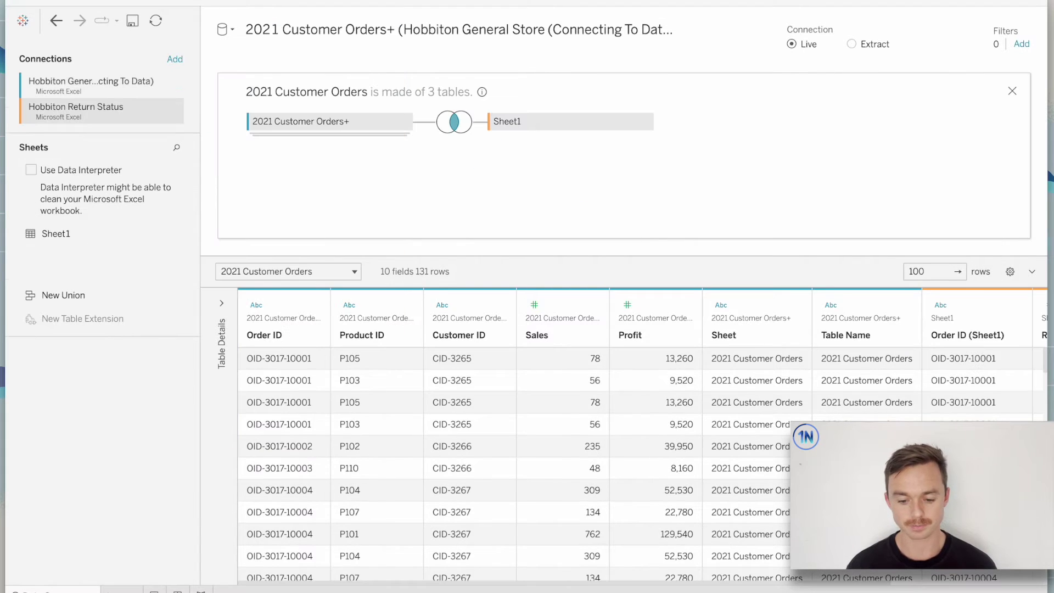
Step: Remove Sheet1 from the canvas and close the union details panel
{"action": "left_click", "coordinate": [644, 123]}
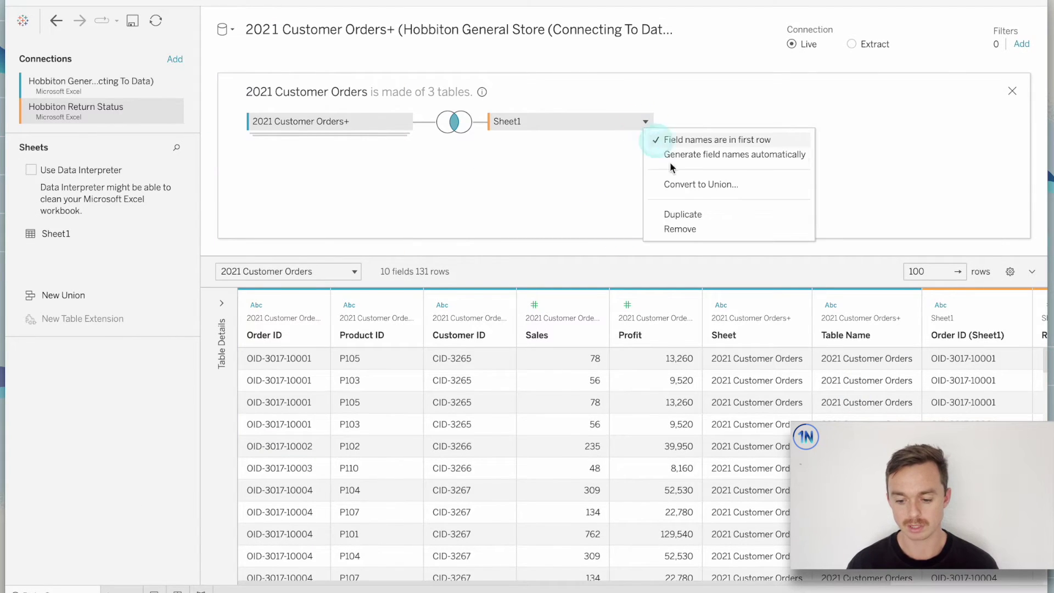
{"action": "left_click", "coordinate": [687, 230]}
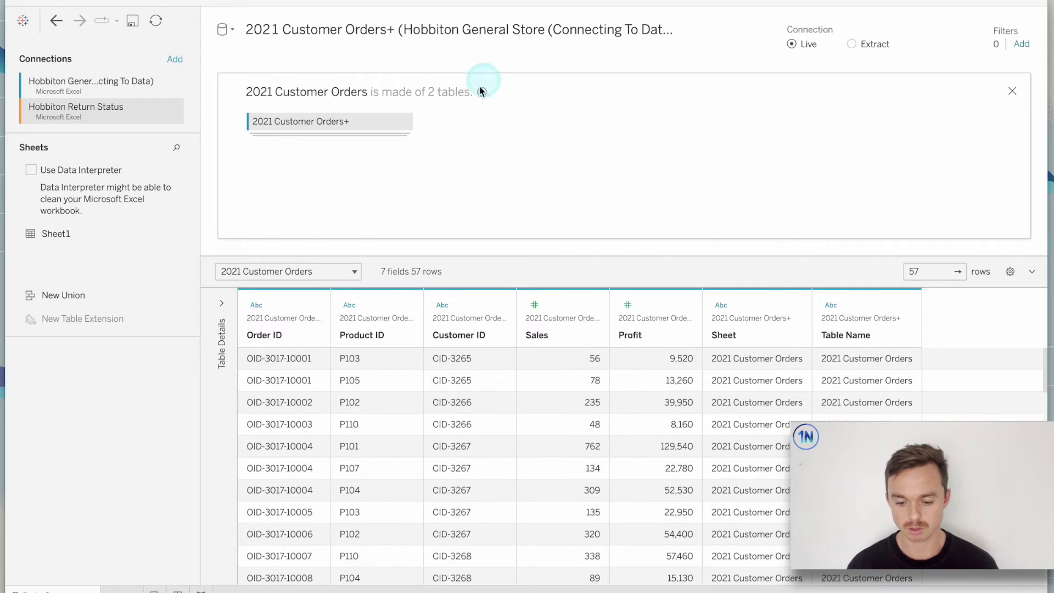
{"action": "left_click", "coordinate": [1011, 90]}
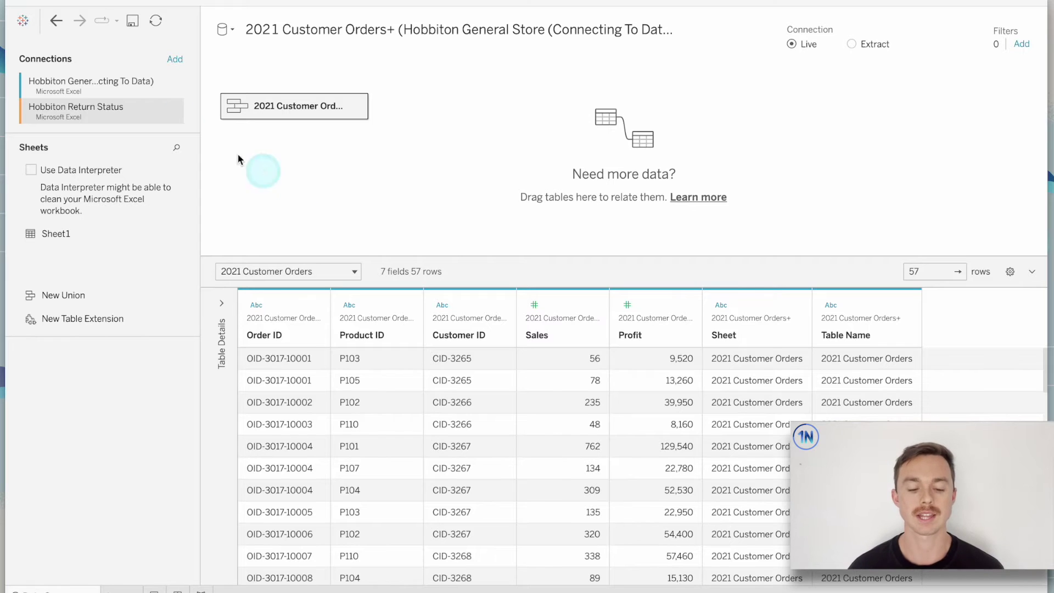
Step: Switch between the two Hobbiton connections to compare their available sheets
{"action": "left_click", "coordinate": [110, 83]}
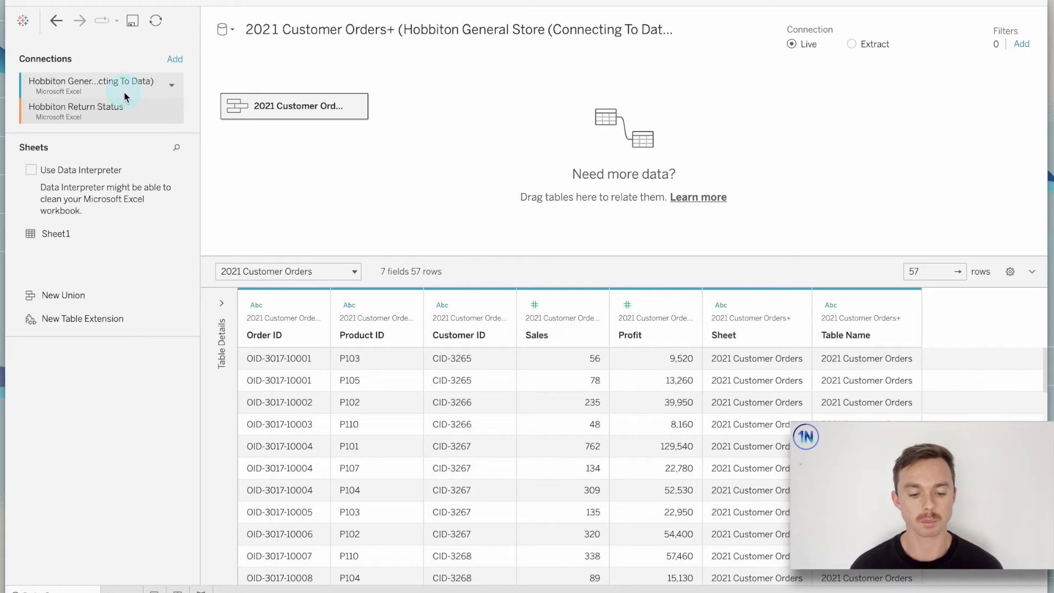
{"action": "left_click", "coordinate": [96, 107]}
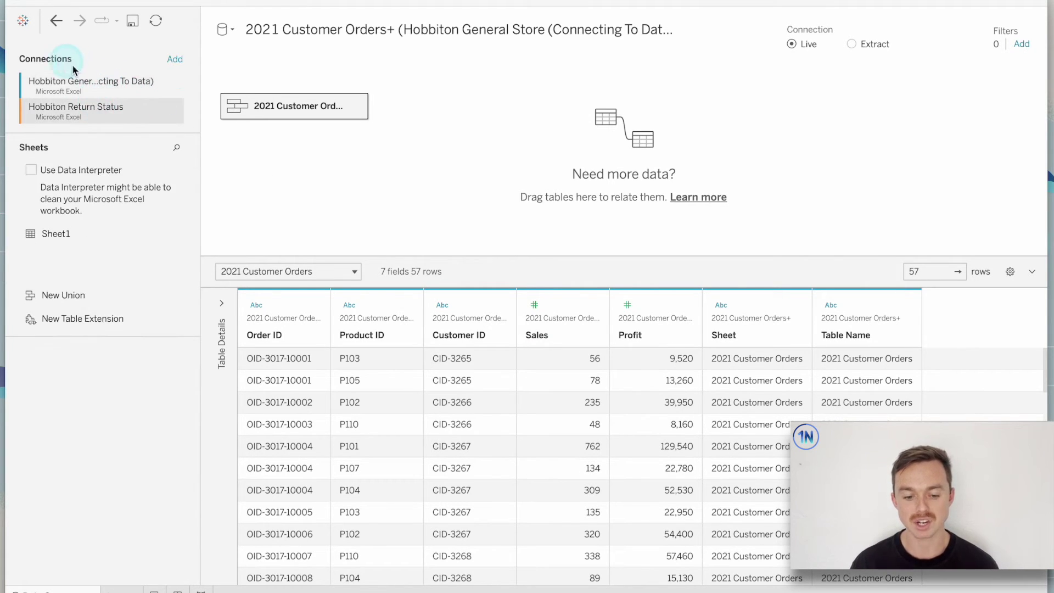
{"action": "left_click", "coordinate": [75, 79]}
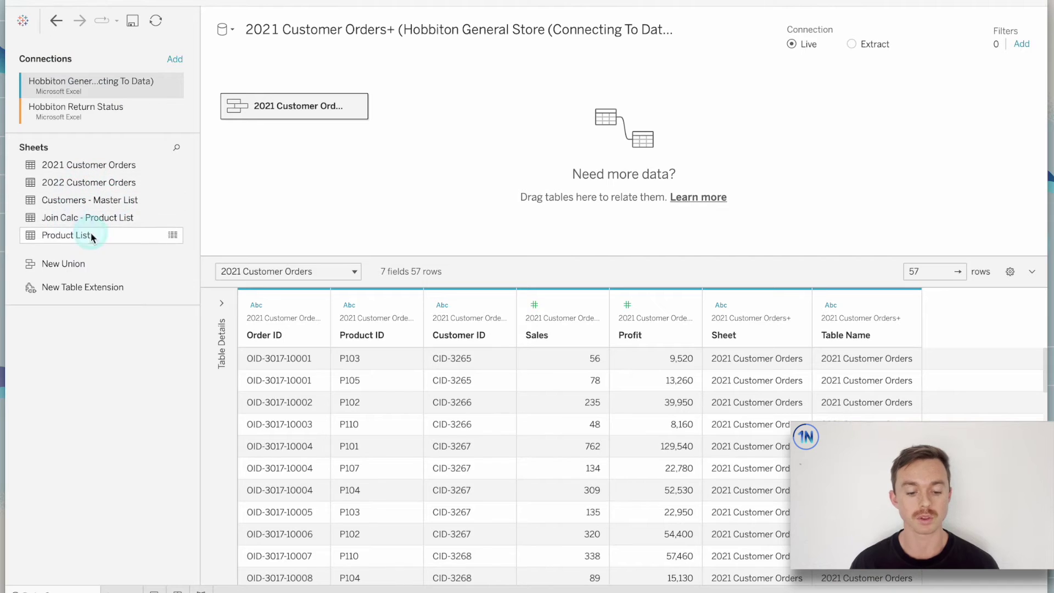
{"action": "left_click", "coordinate": [102, 120]}
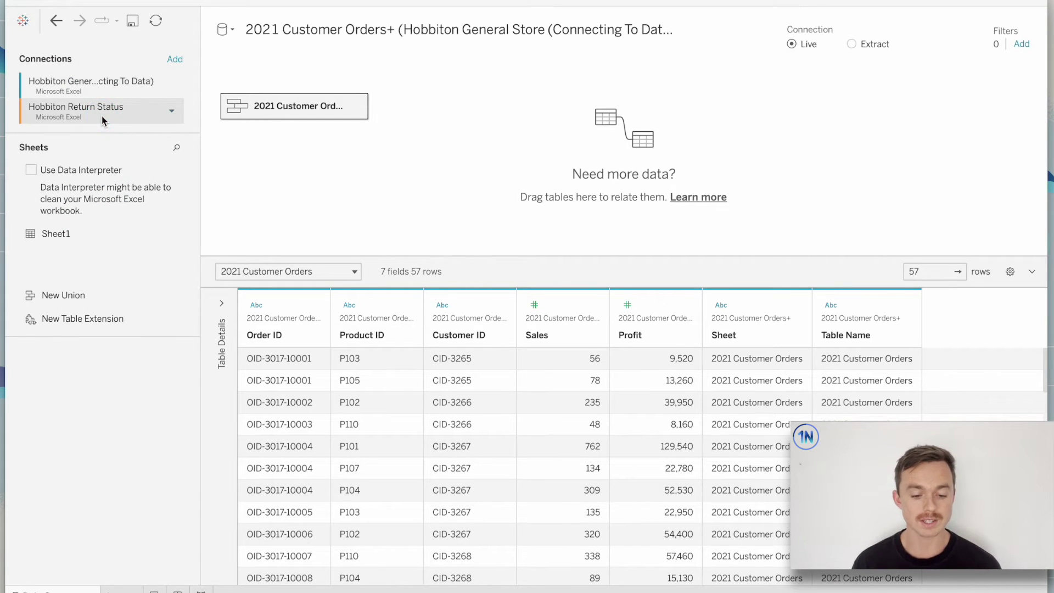
{"action": "left_click", "coordinate": [69, 121]}
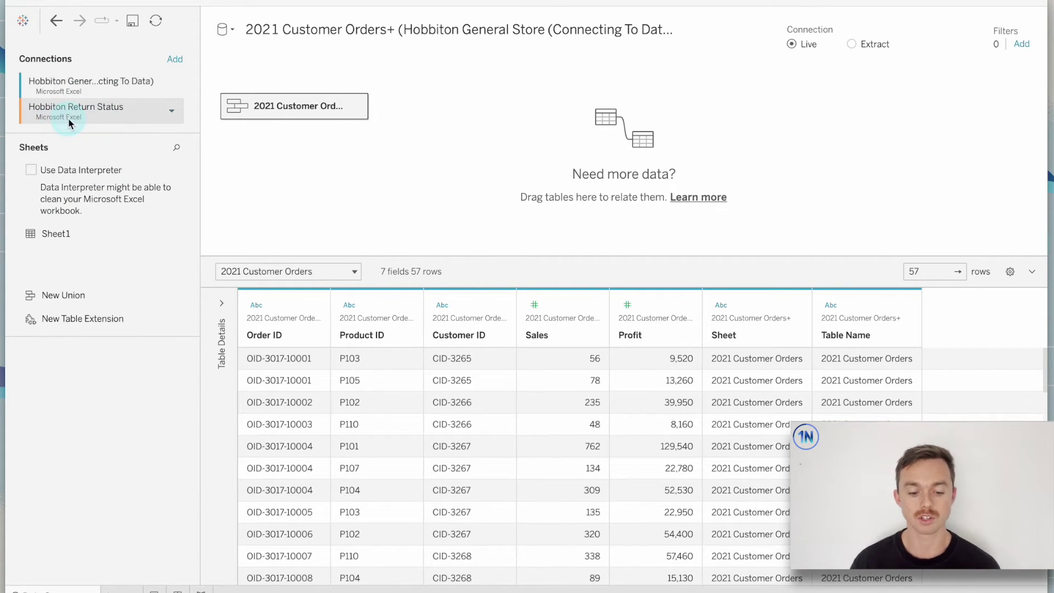
{"action": "left_click", "coordinate": [92, 233]}
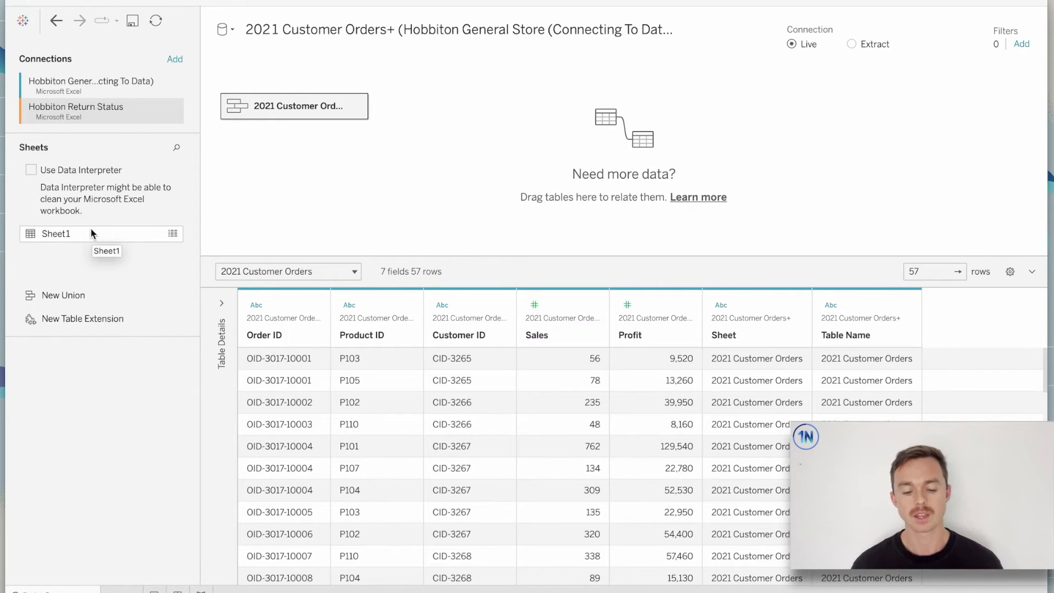
{"action": "left_click", "coordinate": [82, 80]}
{"action": "left_click", "coordinate": [82, 108]}
{"action": "left_click", "coordinate": [82, 87]}
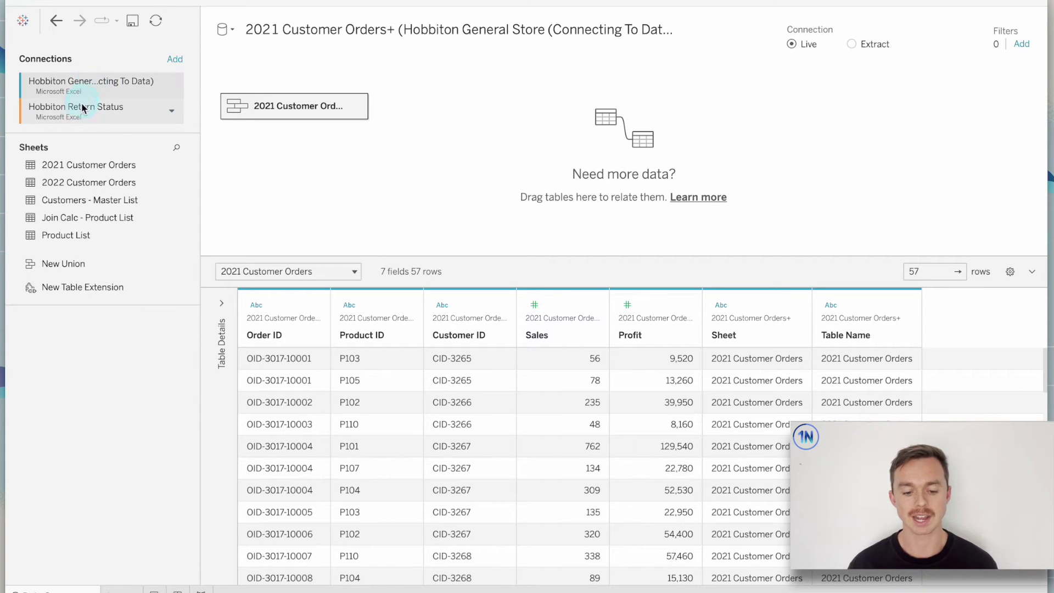
{"action": "left_click", "coordinate": [110, 181]}
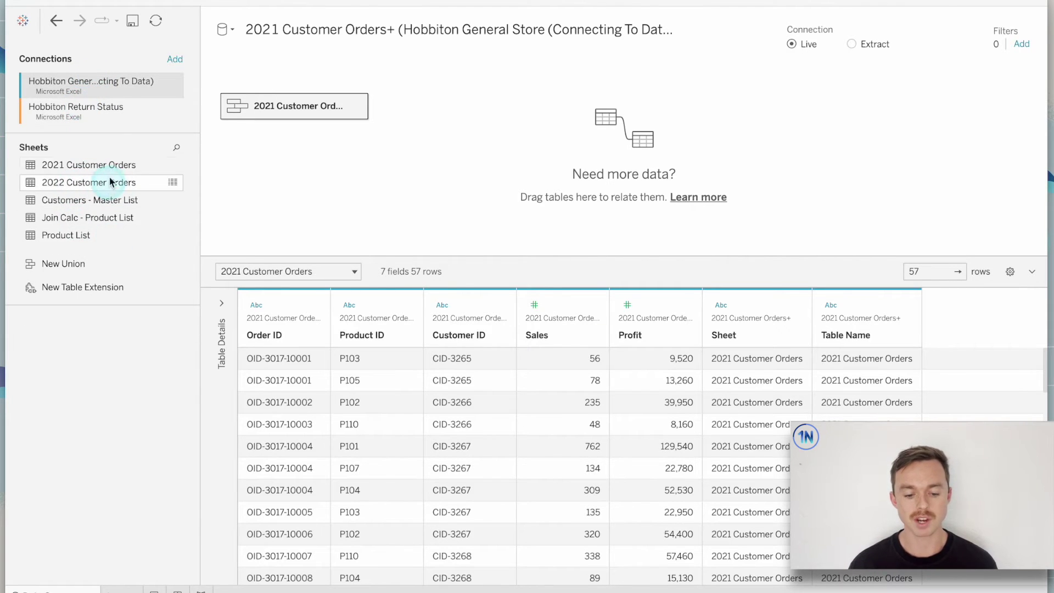
Step: Select the Hobbiton Return Status connection and try relating its Sheet1 to 2021 Customer Orders
{"action": "left_click", "coordinate": [98, 112]}
{"action": "left_click", "coordinate": [106, 84]}
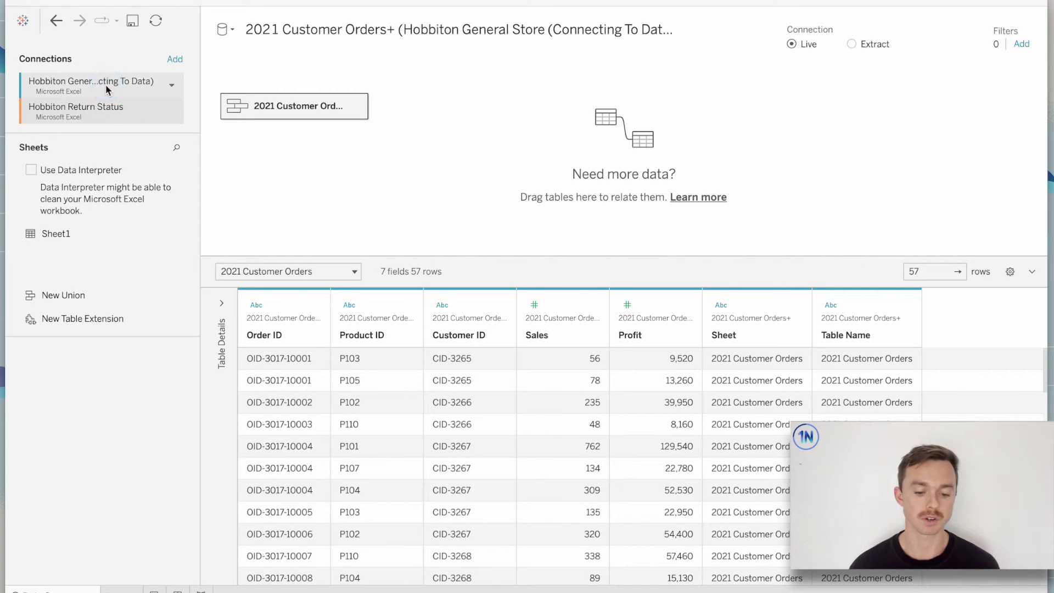
{"action": "left_click", "coordinate": [111, 106]}
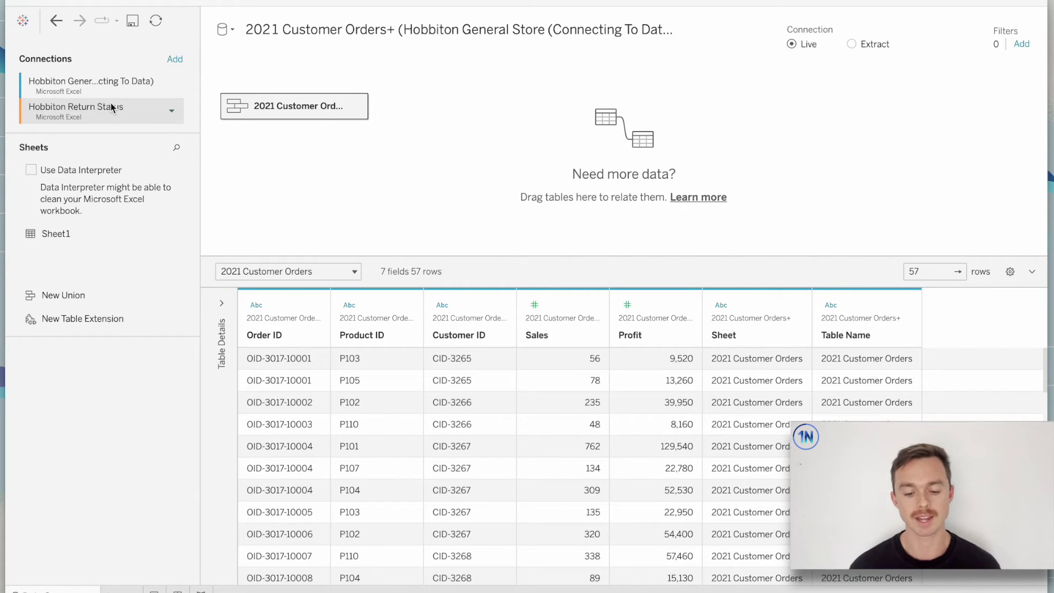
{"action": "left_click", "coordinate": [429, 212]}
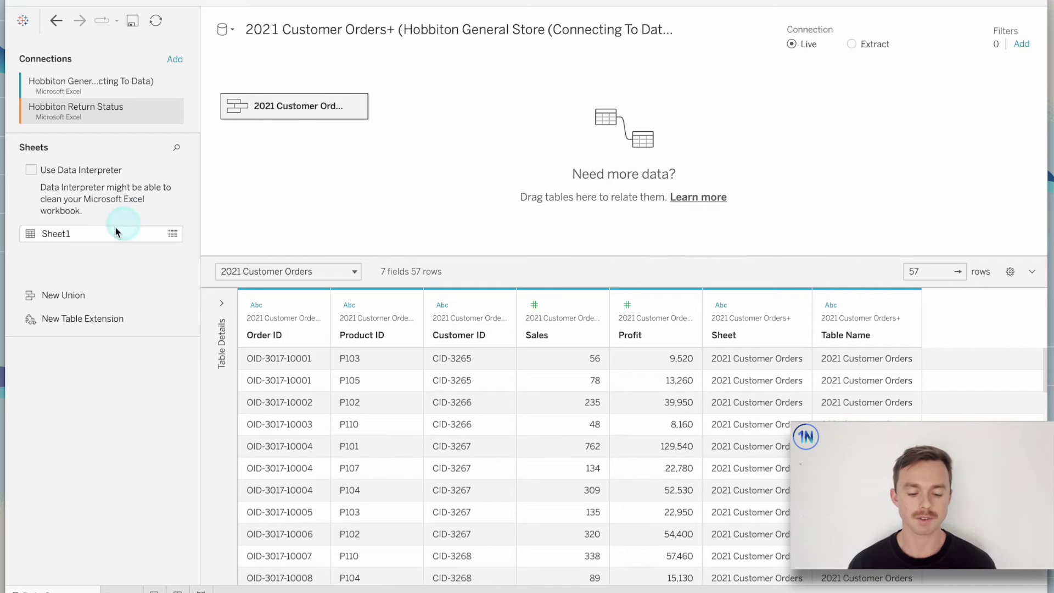
{"action": "mouse_move", "coordinate": [78, 236]}
{"action": "left_mouse_down"}
{"action": "mouse_move", "coordinate": [429, 155]}
{"action": "mouse_move", "coordinate": [497, 88]}
{"action": "mouse_move", "coordinate": [415, 220]}
{"action": "mouse_move", "coordinate": [476, 147]}
{"action": "mouse_move", "coordinate": [264, 220]}
{"action": "mouse_move", "coordinate": [60, 237]}
{"action": "left_mouse_up"}
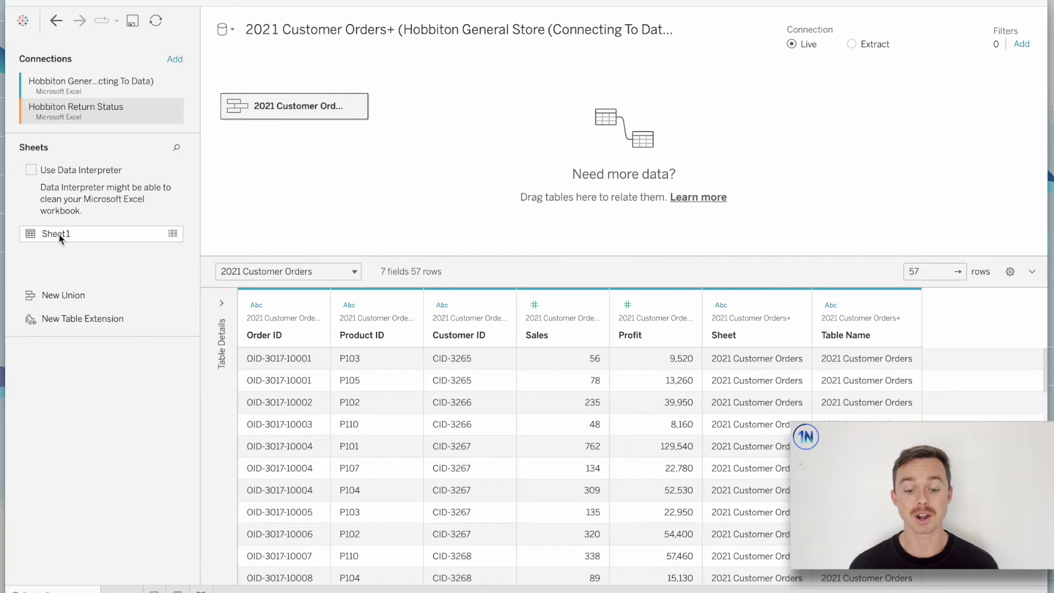
Step: Open the 2021 Customer Orders logical table to reveal its physical tables
{"action": "left_click", "coordinate": [285, 108]}
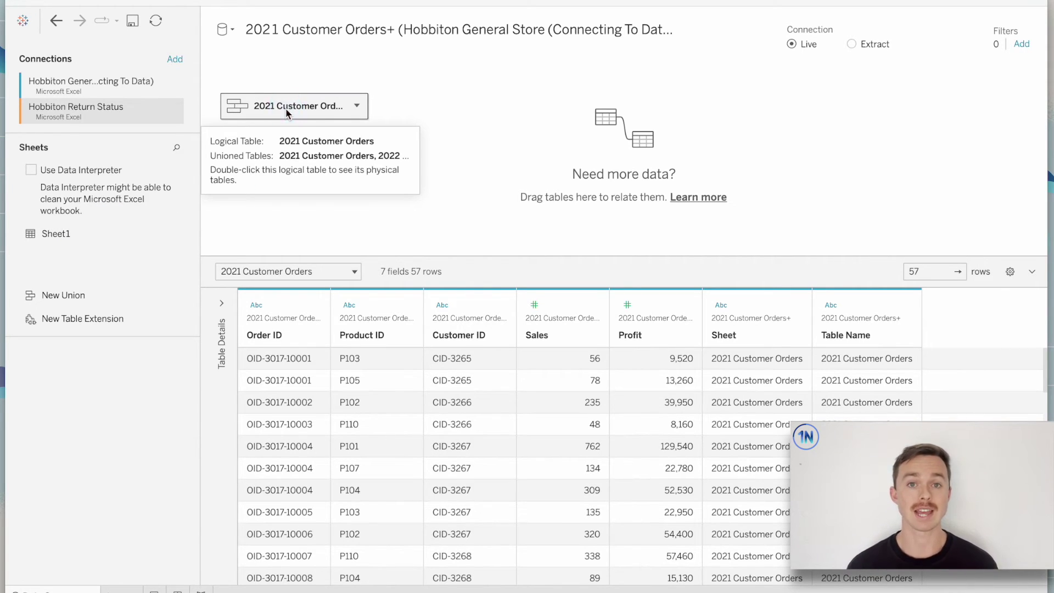
{"action": "double_click", "coordinate": [286, 110]}
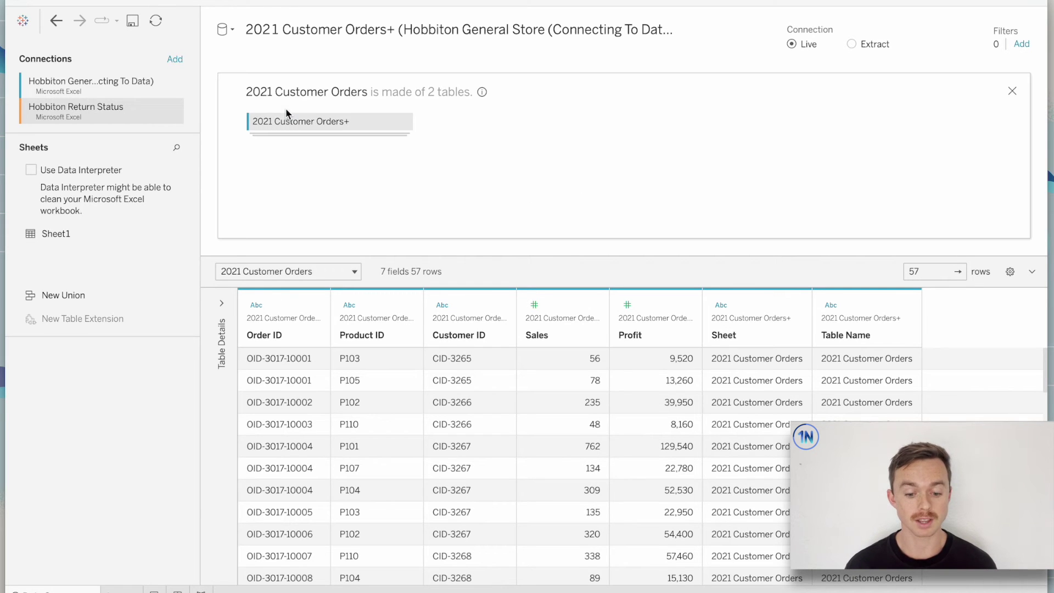
{"action": "left_click", "coordinate": [347, 149]}
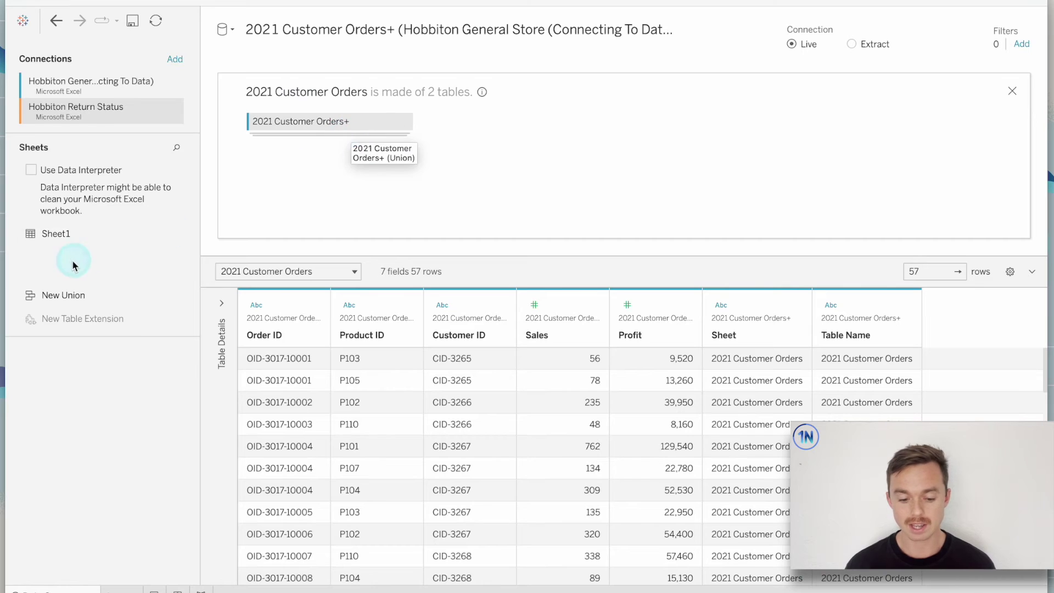
Step: Inner-join Sheet1 to the 2021 Customer Orders+ union on Order ID = Order ID (Sheet1)
{"action": "left_click", "coordinate": [70, 242]}
{"action": "left_click", "coordinate": [83, 116]}
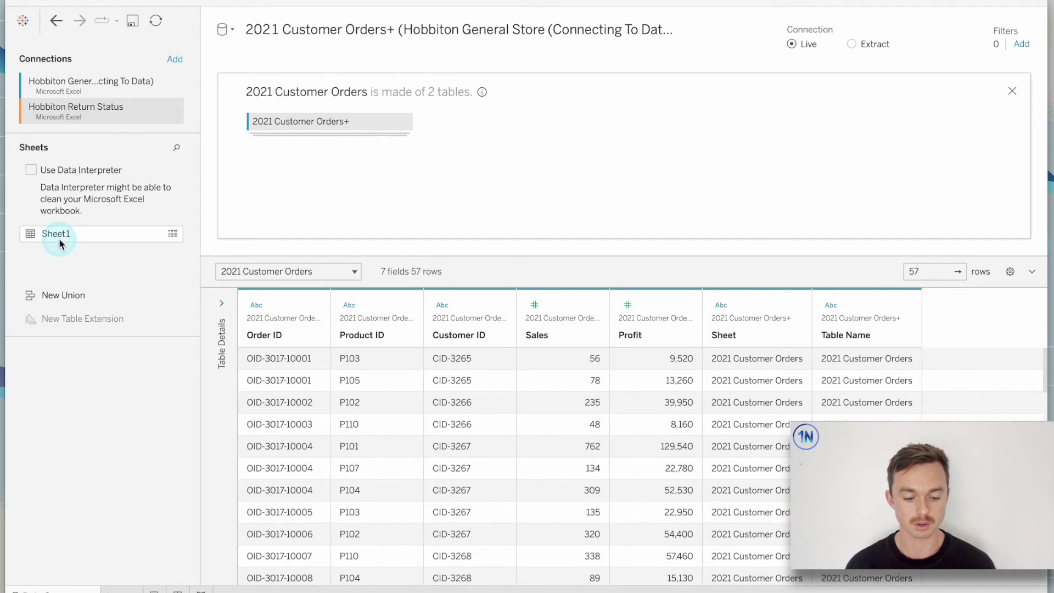
{"action": "left_click_drag", "start_coordinate": [59, 233], "coordinate": [545, 125]}
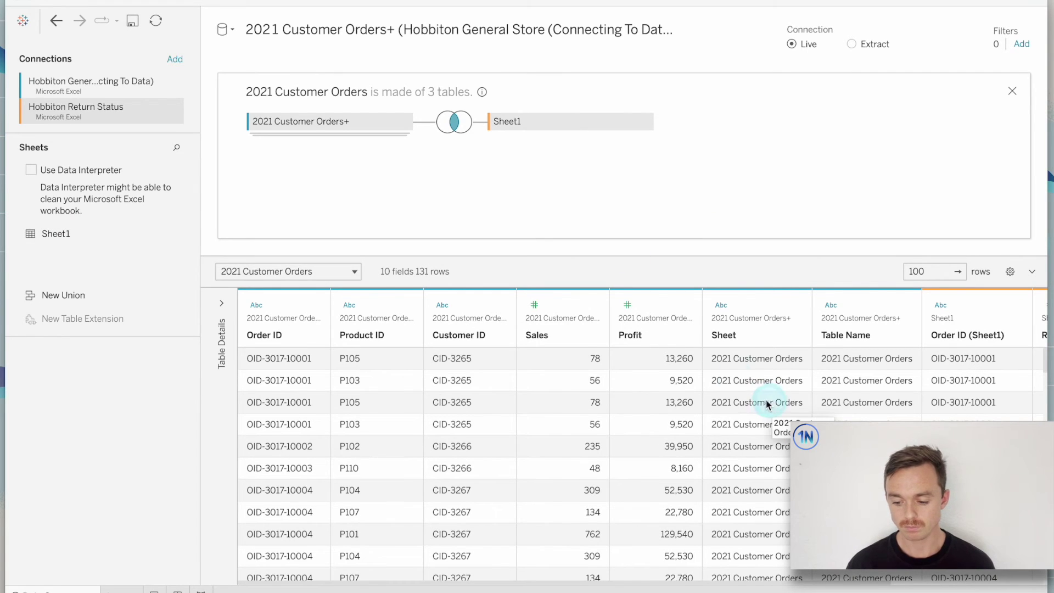
{"action": "mouse_move", "coordinate": [465, 131]}
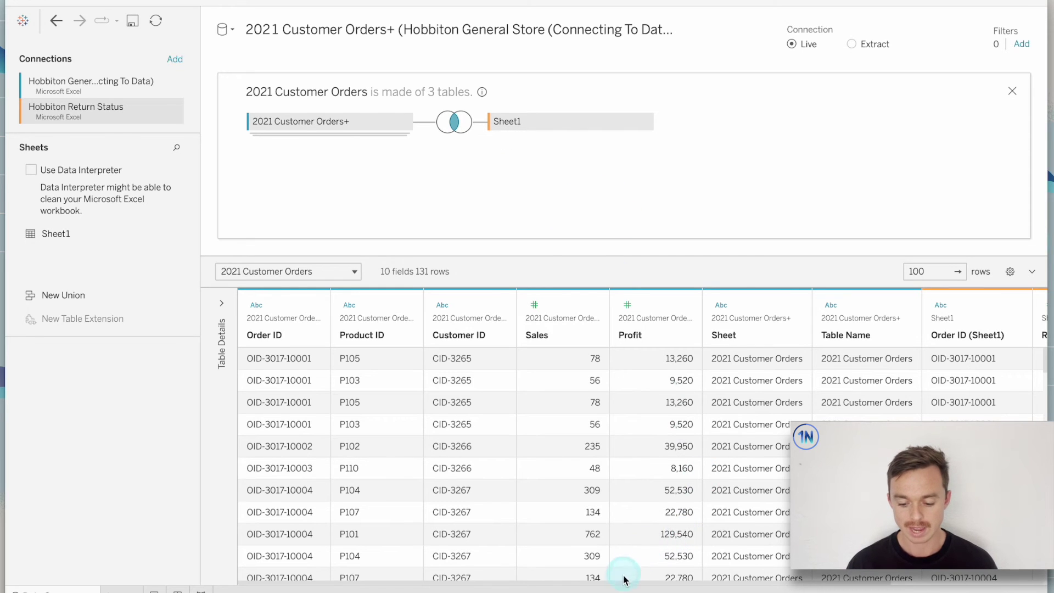
{"action": "left_click_drag", "start_coordinate": [619, 577], "coordinate": [772, 577]}
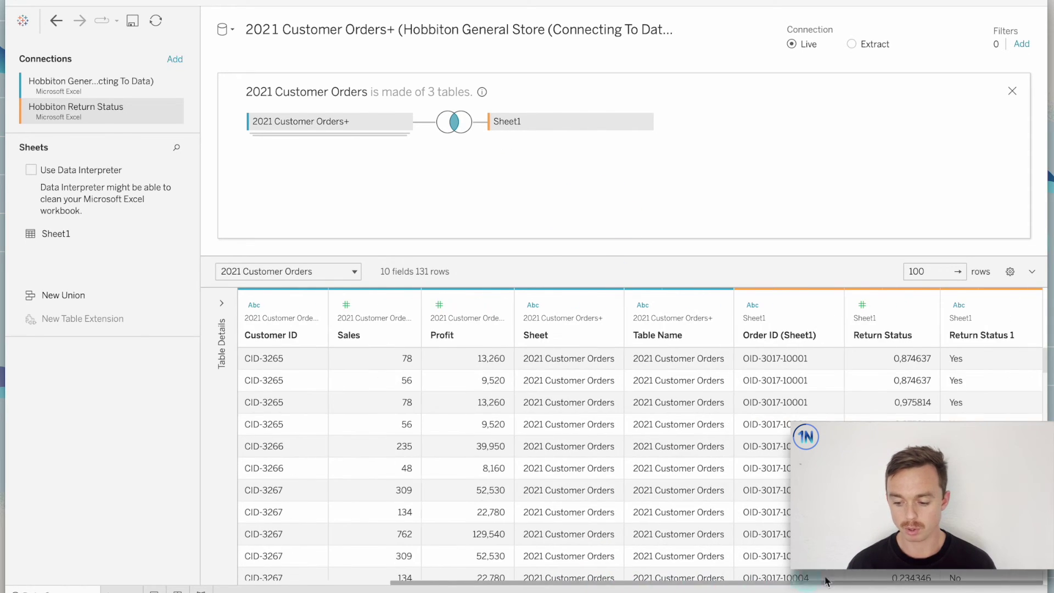
{"action": "left_click", "coordinate": [923, 305]}
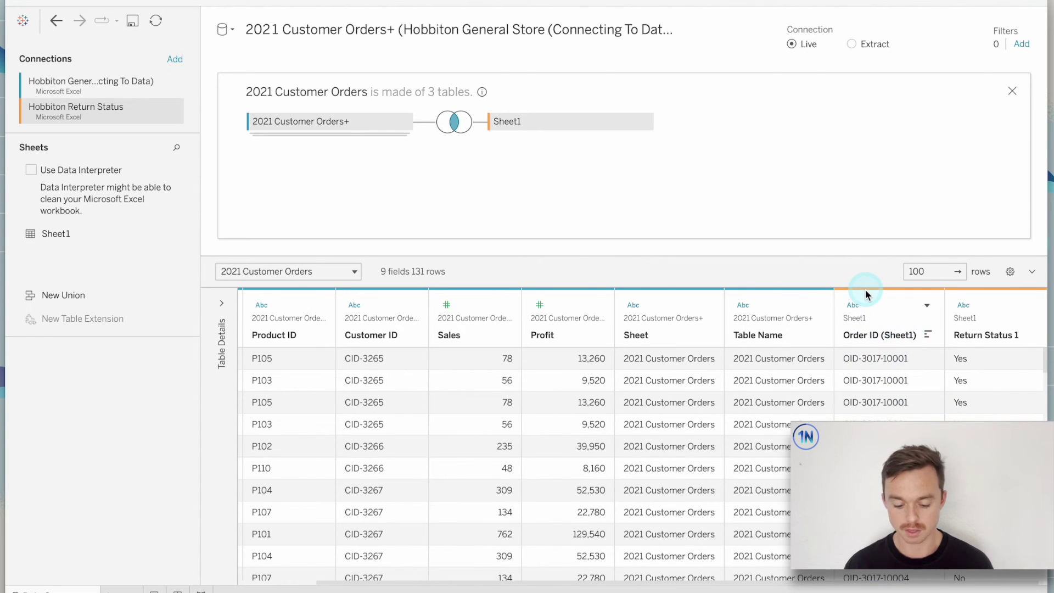
Step: Hide the numeric Return Status field, leaving 9 fields including Return Status 1
{"action": "key", "text": "ctrl+shift+a"}
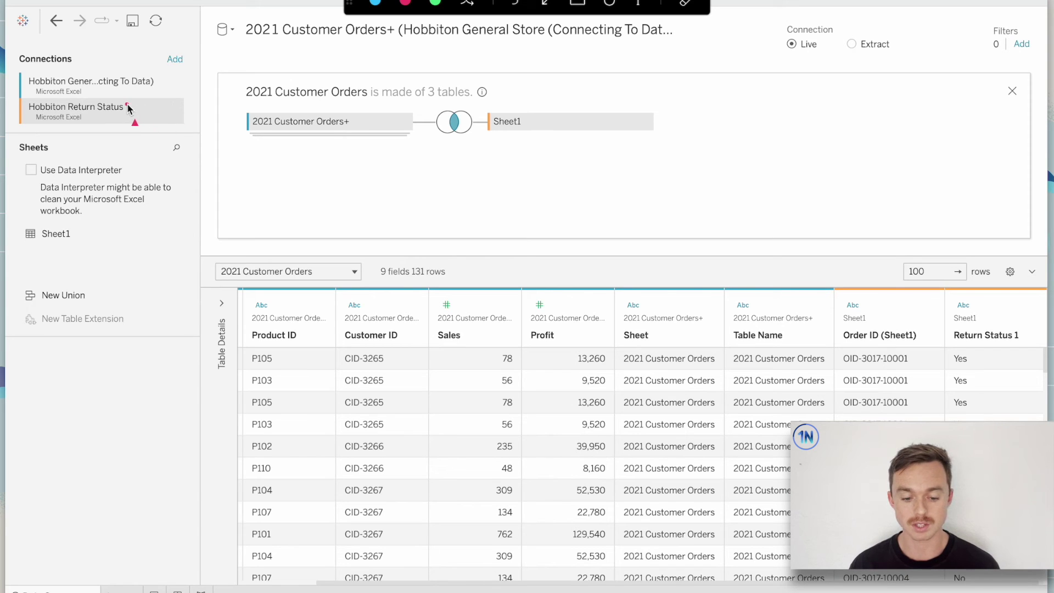
{"action": "mouse_move", "coordinate": [127, 105]}
{"action": "left_mouse_down"}
{"action": "mouse_move", "coordinate": [483, 106]}
{"action": "mouse_move", "coordinate": [485, 115]}
{"action": "left_mouse_up"}
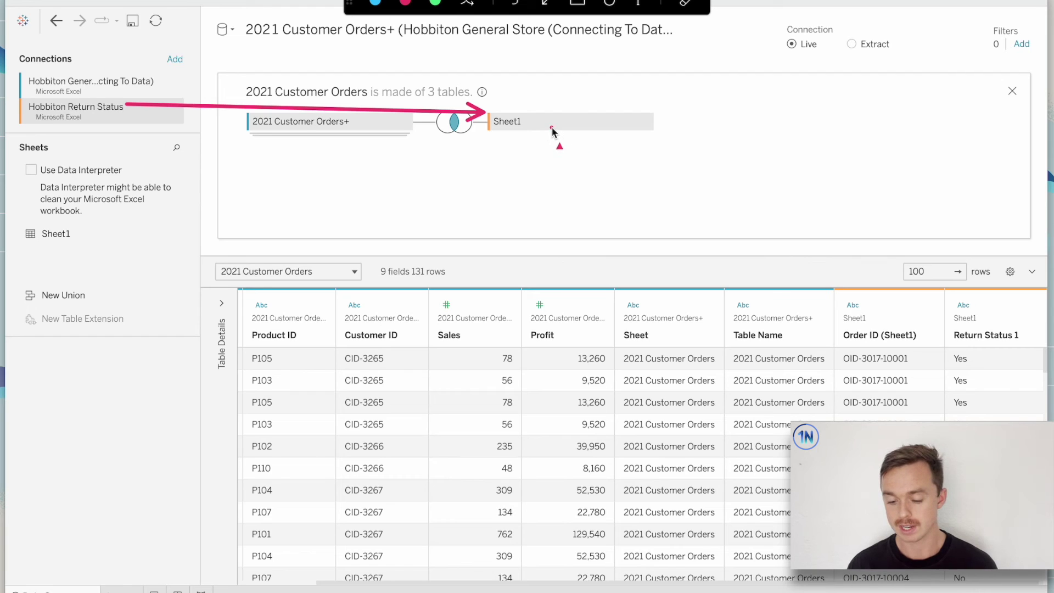
{"action": "mouse_move", "coordinate": [551, 128]}
{"action": "left_mouse_down"}
{"action": "mouse_move", "coordinate": [935, 255]}
{"action": "mouse_move", "coordinate": [993, 287]}
{"action": "left_mouse_up"}
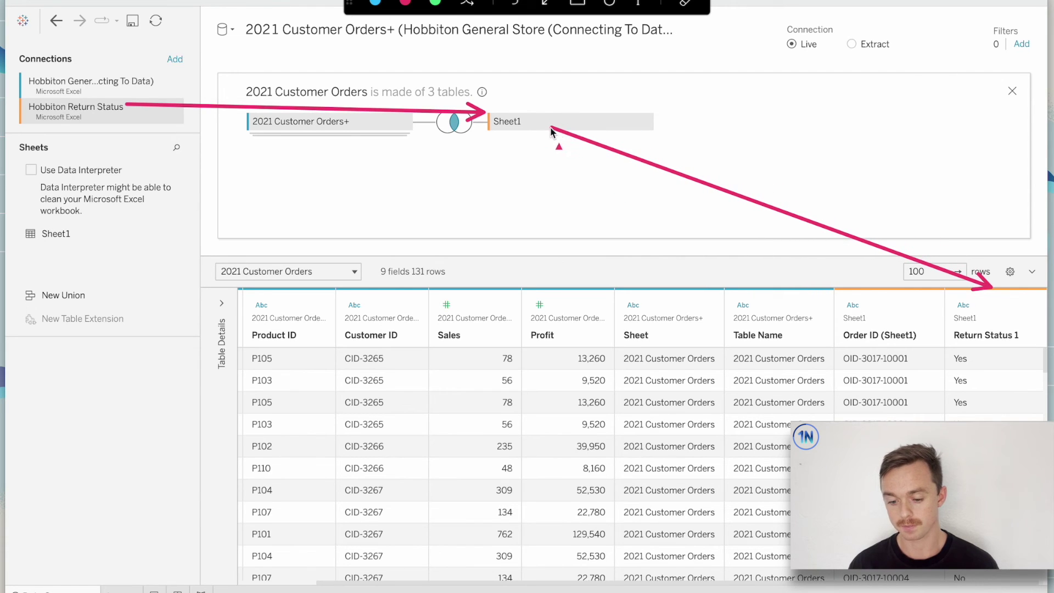
{"action": "mouse_move", "coordinate": [550, 128]}
{"action": "left_mouse_down"}
{"action": "mouse_move", "coordinate": [788, 243]}
{"action": "mouse_move", "coordinate": [895, 315]}
{"action": "left_mouse_up"}
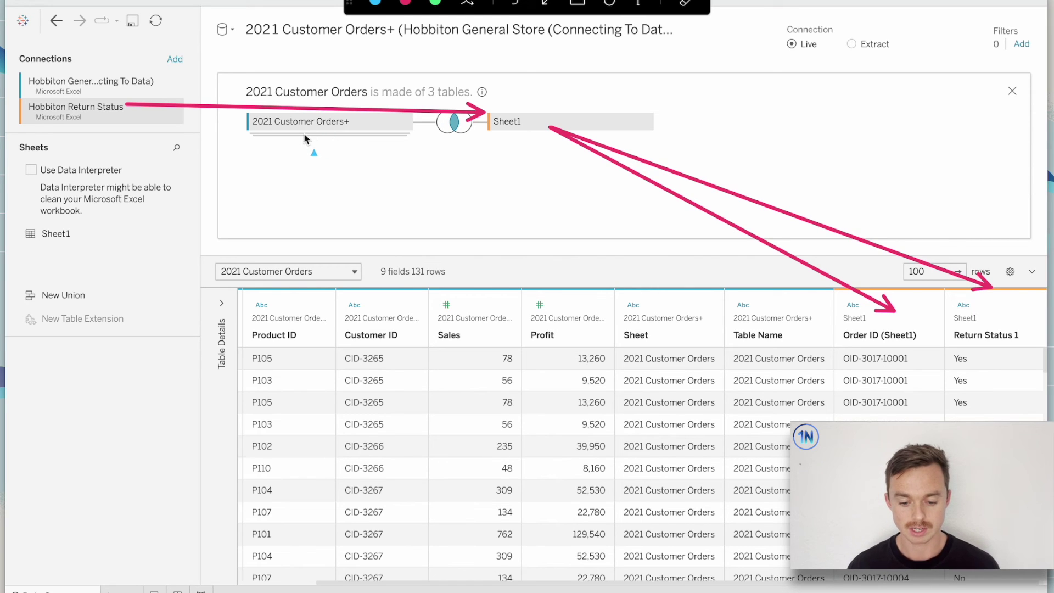
{"action": "left_click_drag", "start_coordinate": [155, 72], "coordinate": [242, 121]}
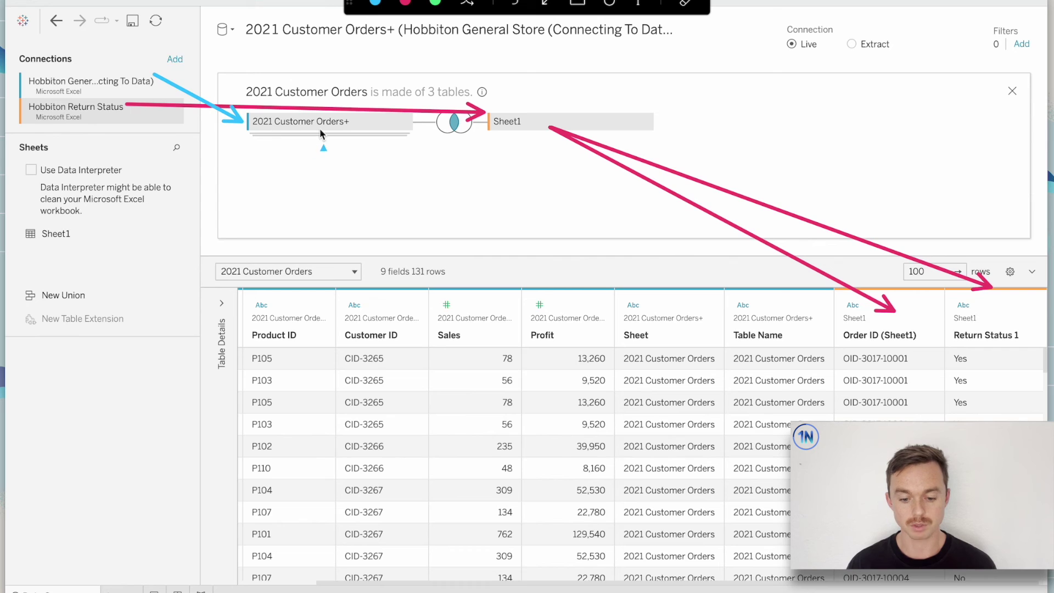
{"action": "left_click_drag", "start_coordinate": [330, 133], "coordinate": [291, 302]}
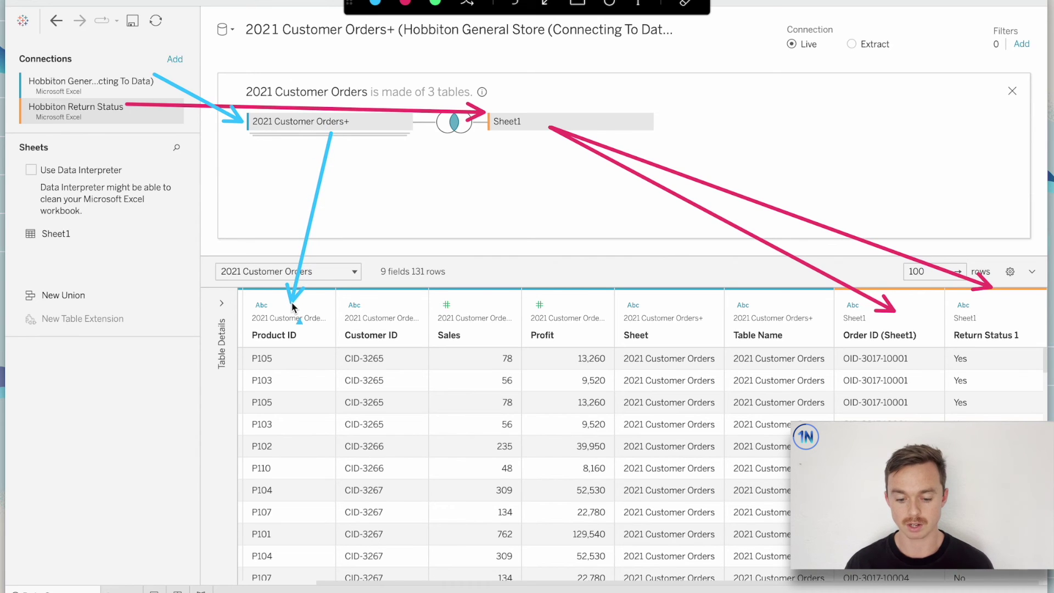
{"action": "left_click_drag", "start_coordinate": [332, 132], "coordinate": [381, 311]}
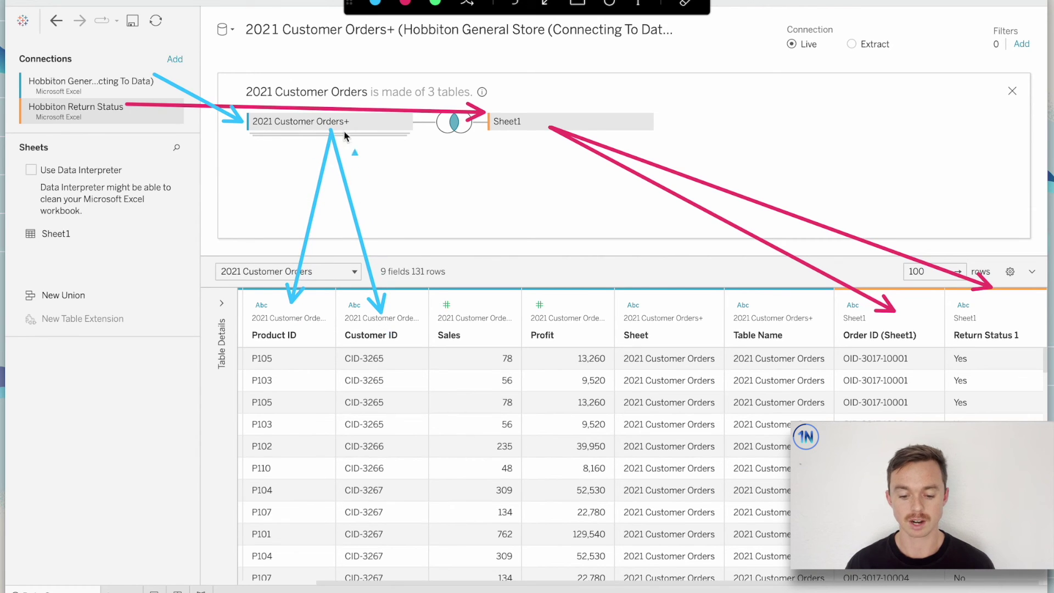
{"action": "left_click_drag", "start_coordinate": [332, 132], "coordinate": [455, 294]}
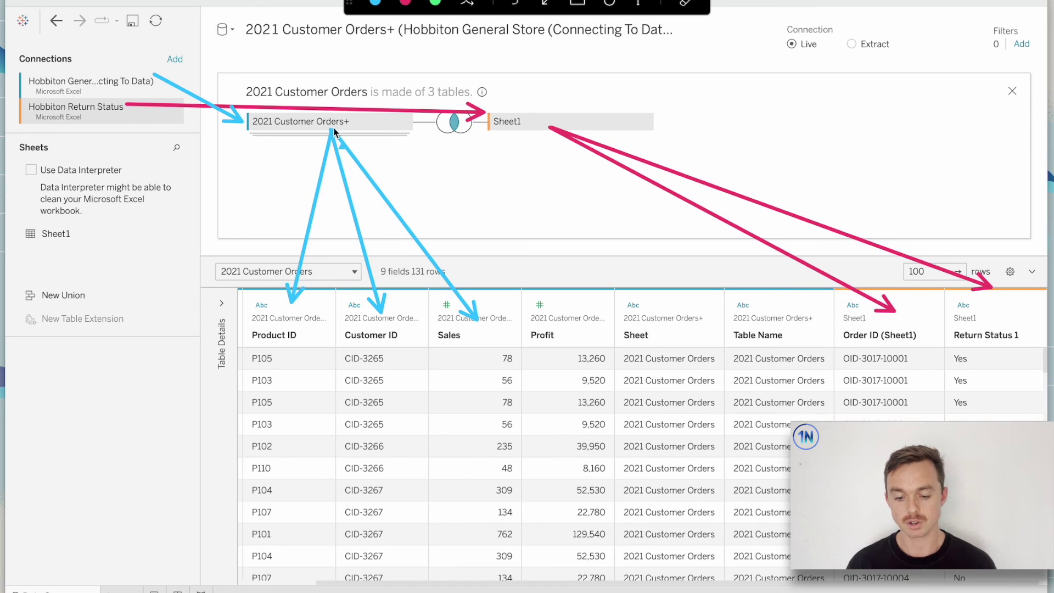
{"action": "mouse_move", "coordinate": [333, 133]}
{"action": "left_mouse_down"}
{"action": "mouse_move", "coordinate": [463, 199]}
{"action": "mouse_move", "coordinate": [571, 304]}
{"action": "left_mouse_up"}
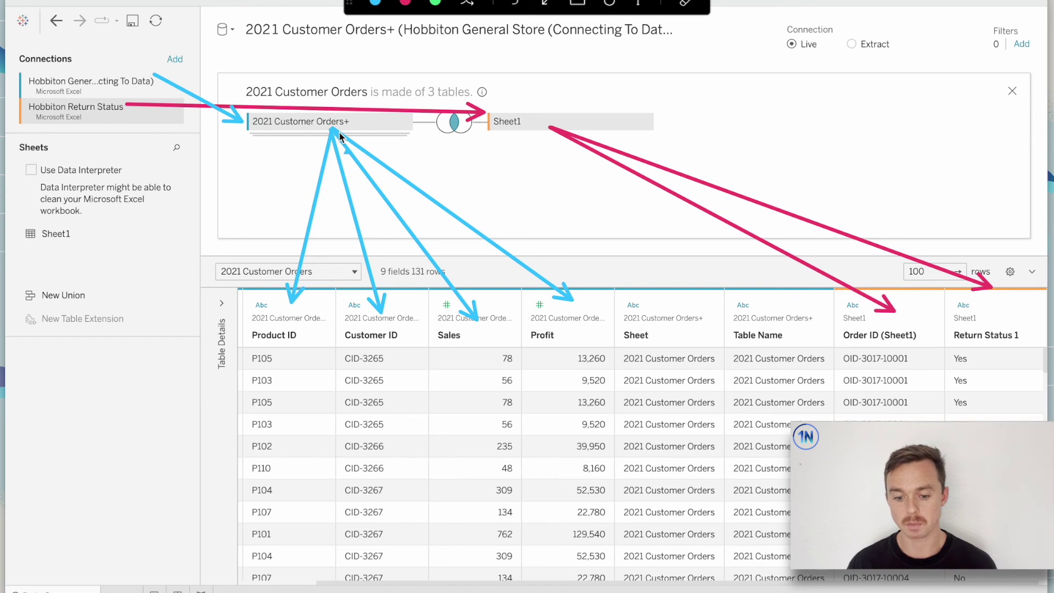
{"action": "left_click_drag", "start_coordinate": [339, 132], "coordinate": [666, 311]}
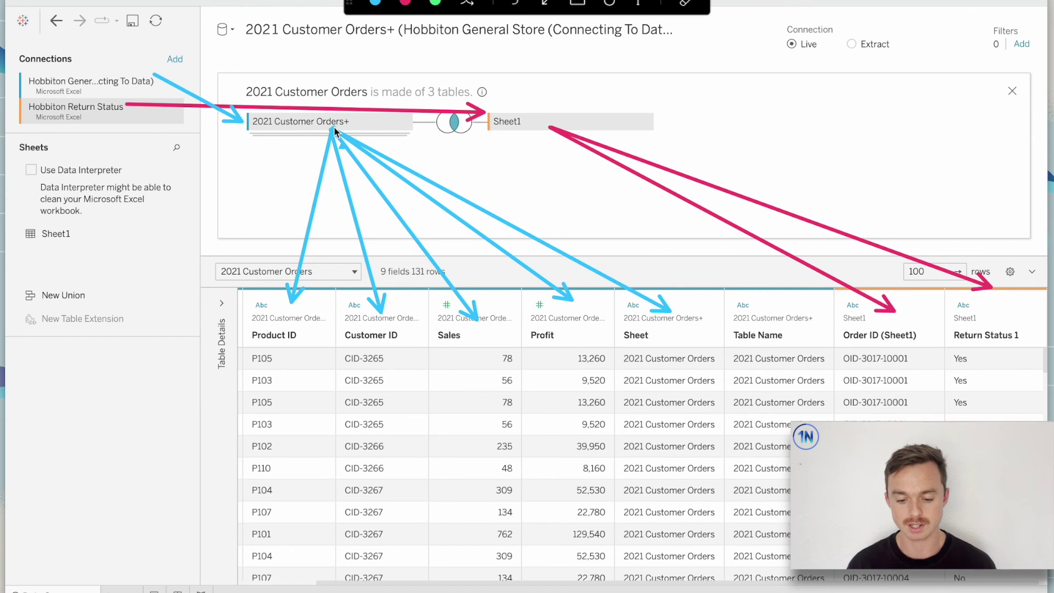
{"action": "mouse_move", "coordinate": [334, 130]}
{"action": "left_mouse_down"}
{"action": "mouse_move", "coordinate": [812, 280]}
{"action": "mouse_move", "coordinate": [792, 303]}
{"action": "left_mouse_up"}
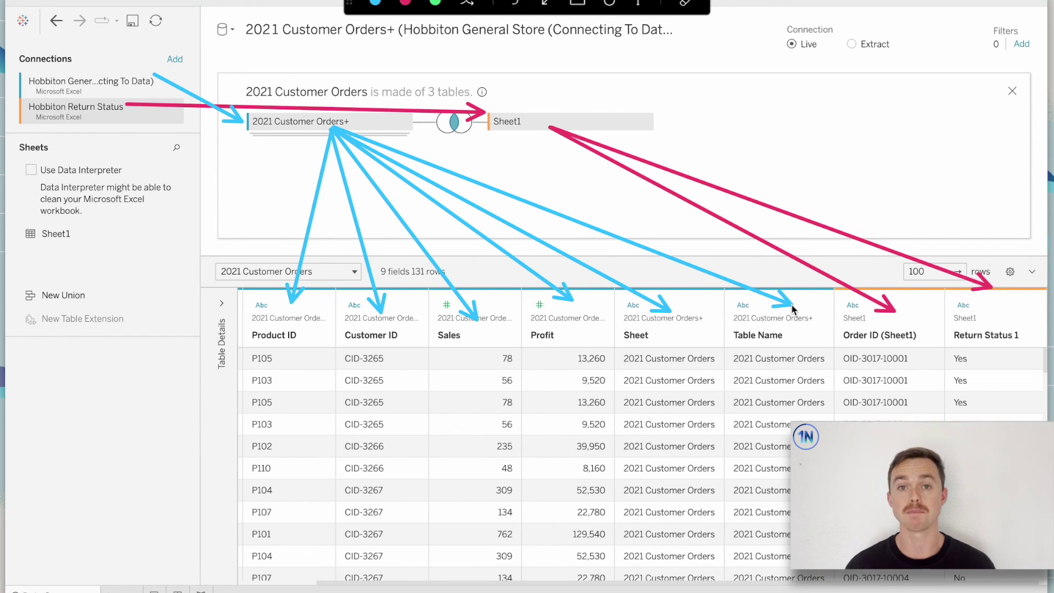